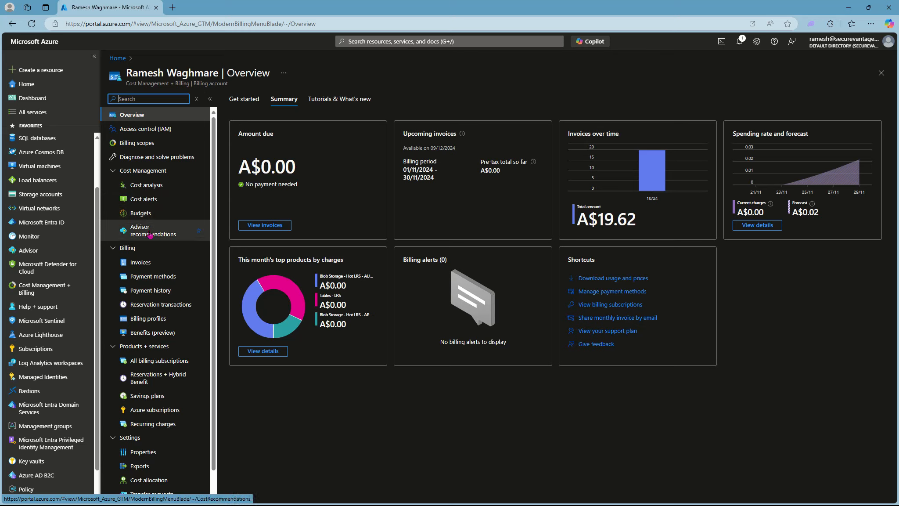
Step: Open Cost analysis to see the billing account's November 2024 accumulated and forecast costs
click(149, 189)
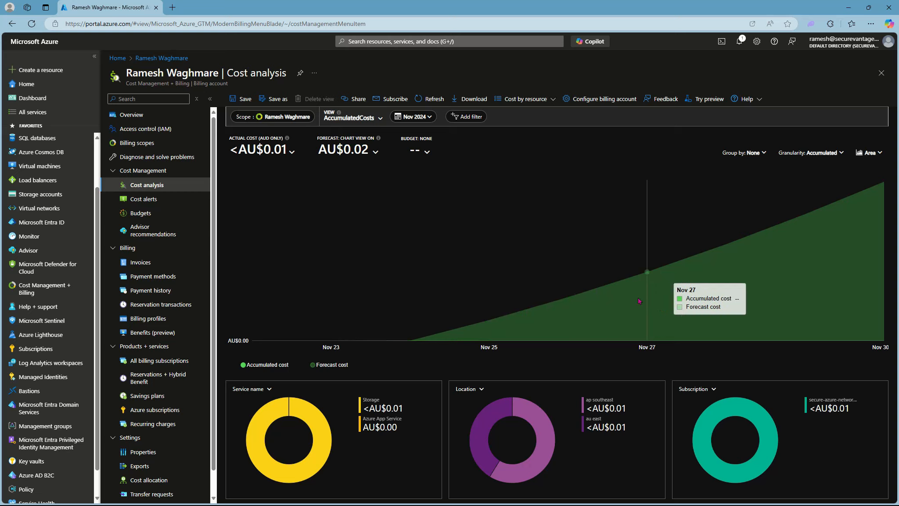
click(270, 390)
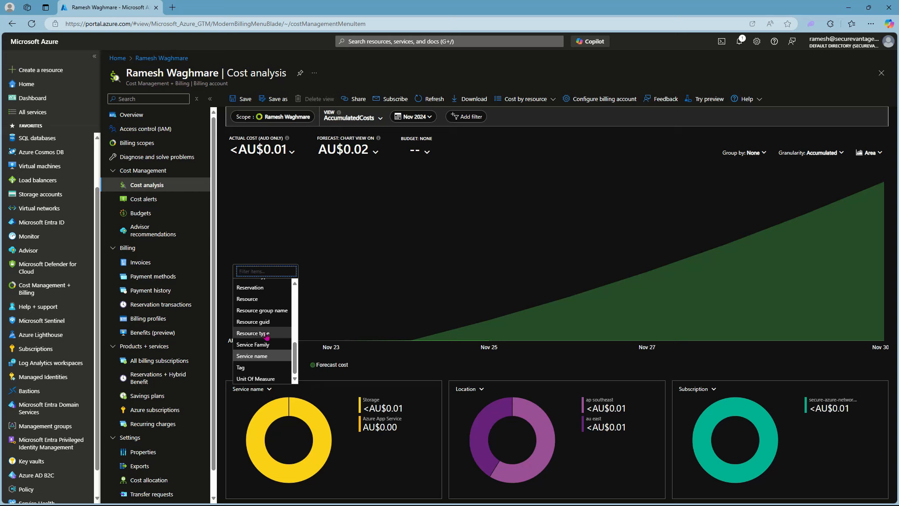
click(480, 394)
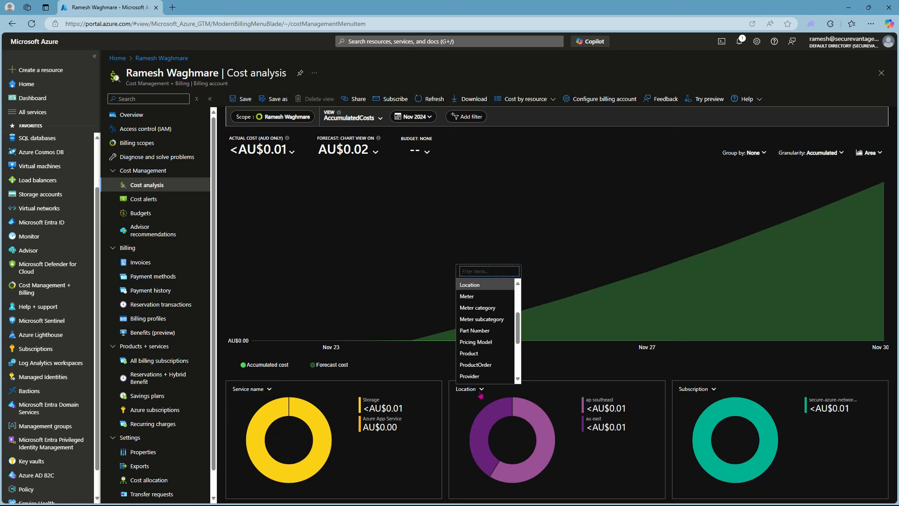
click(654, 362)
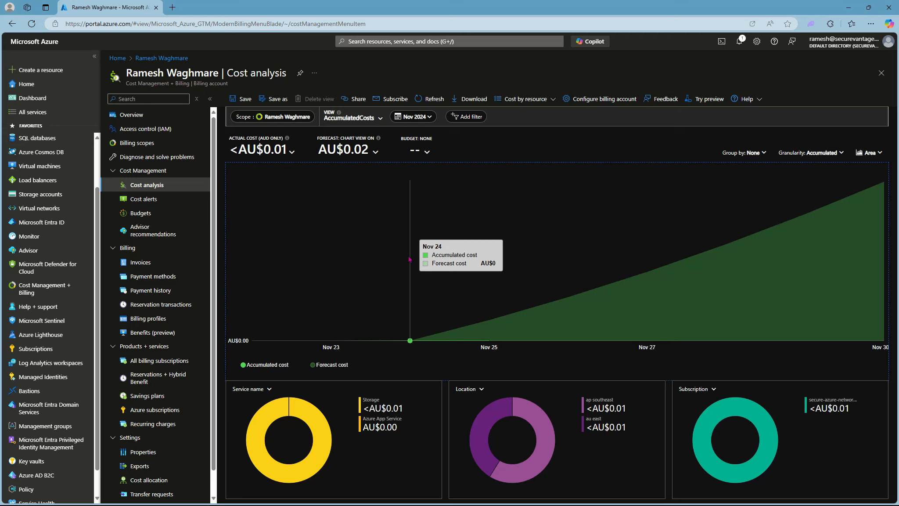
click(763, 152)
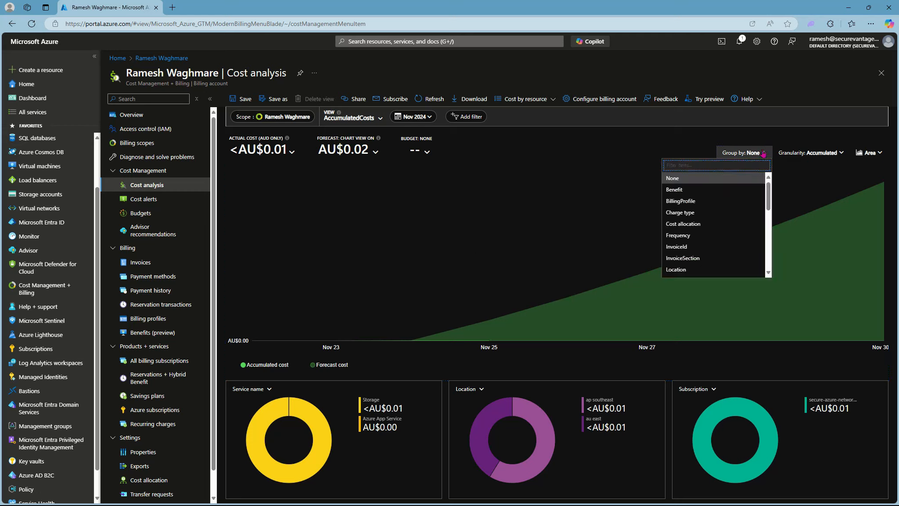
click(792, 166)
click(834, 153)
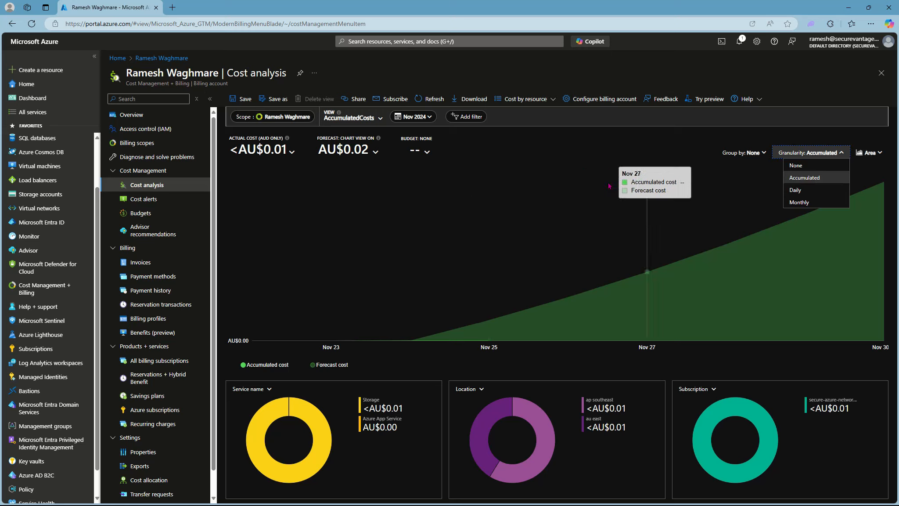
click(550, 192)
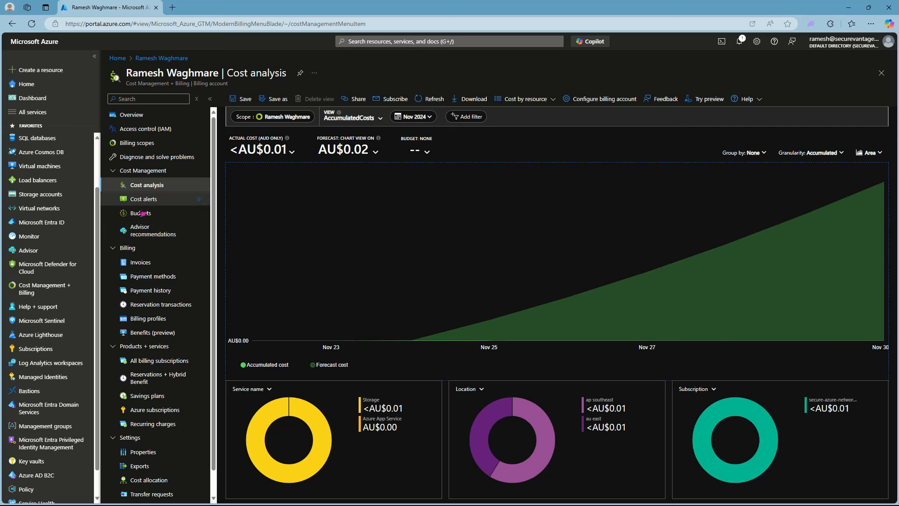
Step: Check the alert types offered for a new cost alert, then go to the Budgets page
click(144, 199)
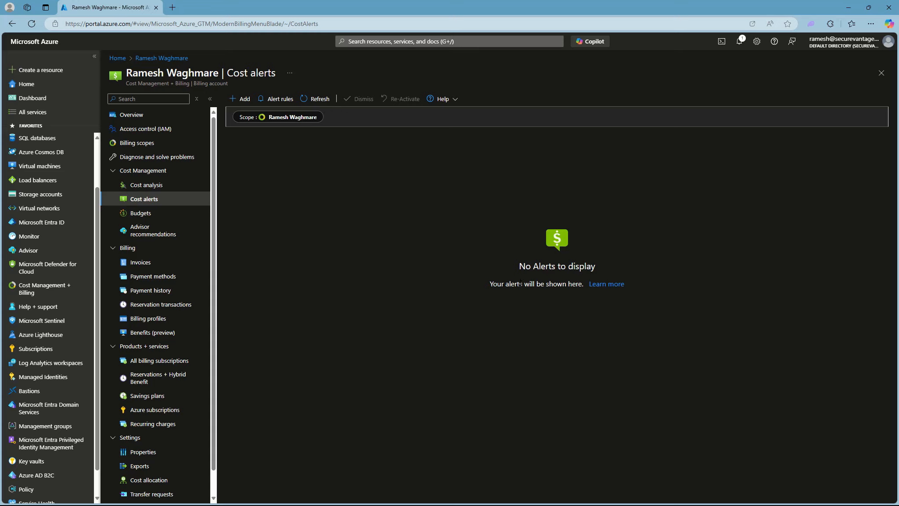
click(240, 101)
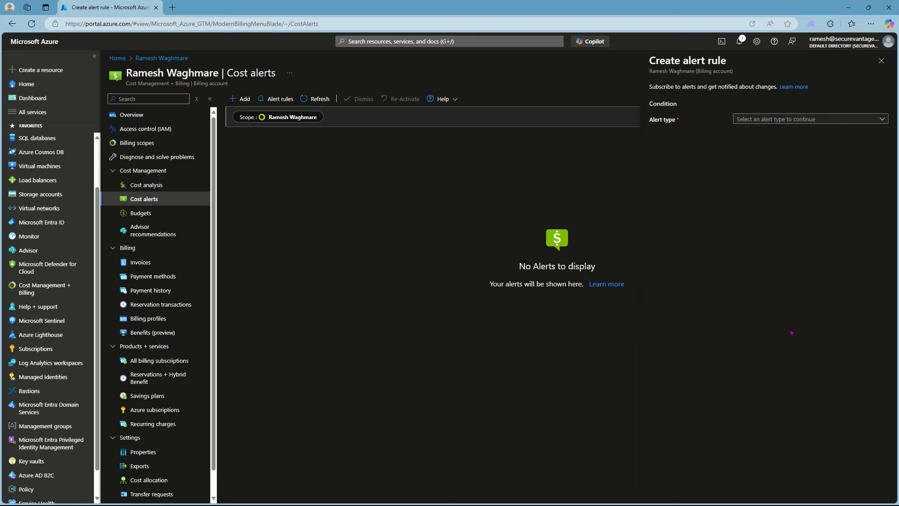
click(778, 121)
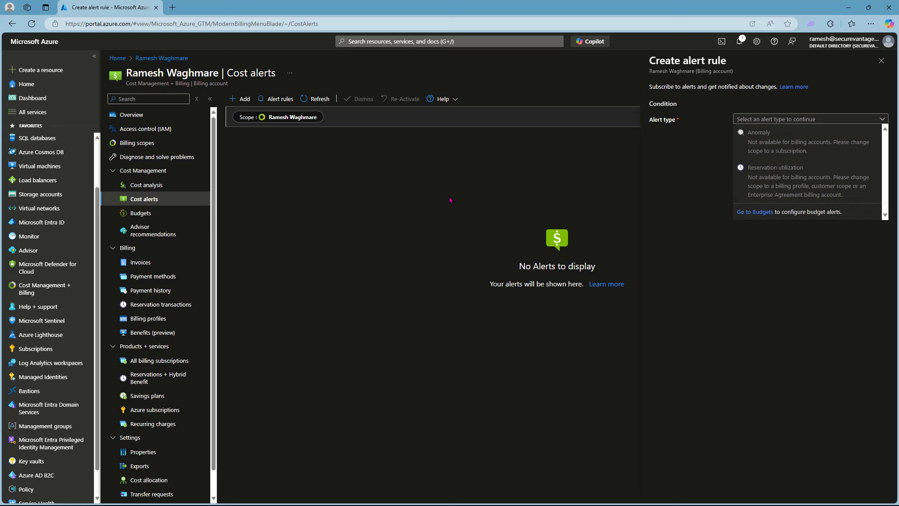
click(140, 213)
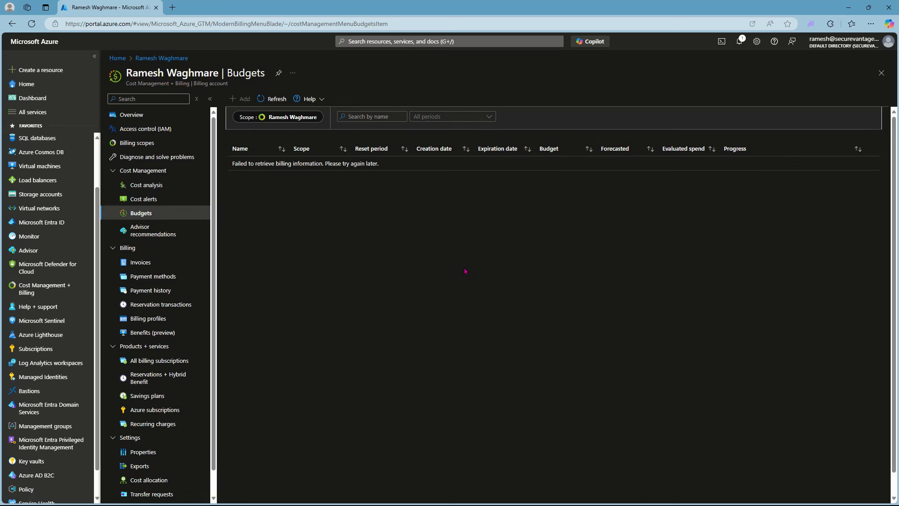
Step: Start a new budget named alert-budget-sub1 with a monthly reset and an amount of 1000
click(237, 99)
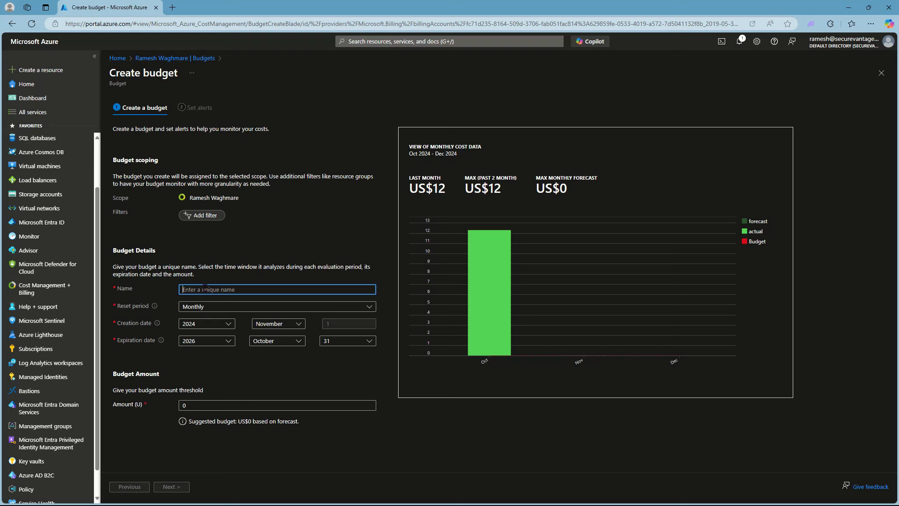
text(alert-budget-sub1)
click(193, 404)
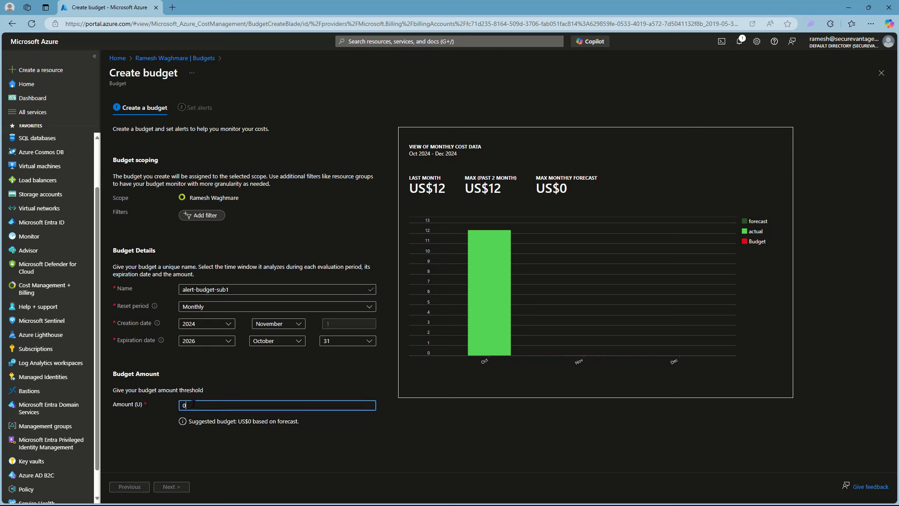
key(BackSpace)
text(1000)
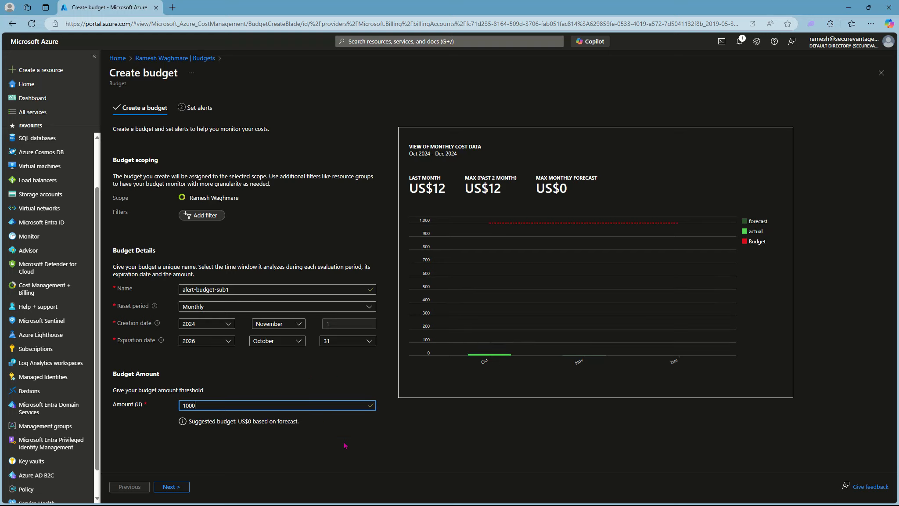
Step: Add two alert conditions: a forecasted-cost alert and an actual-cost alert, each at 50%
click(174, 486)
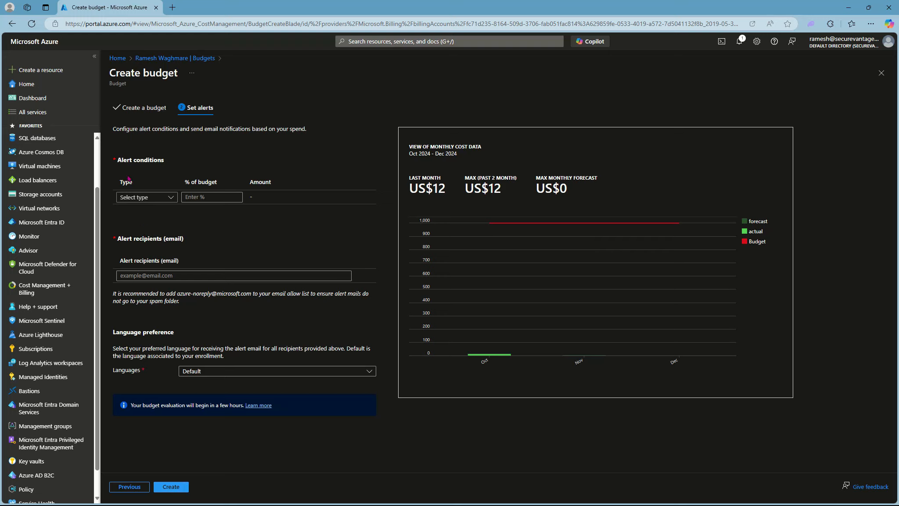
click(171, 198)
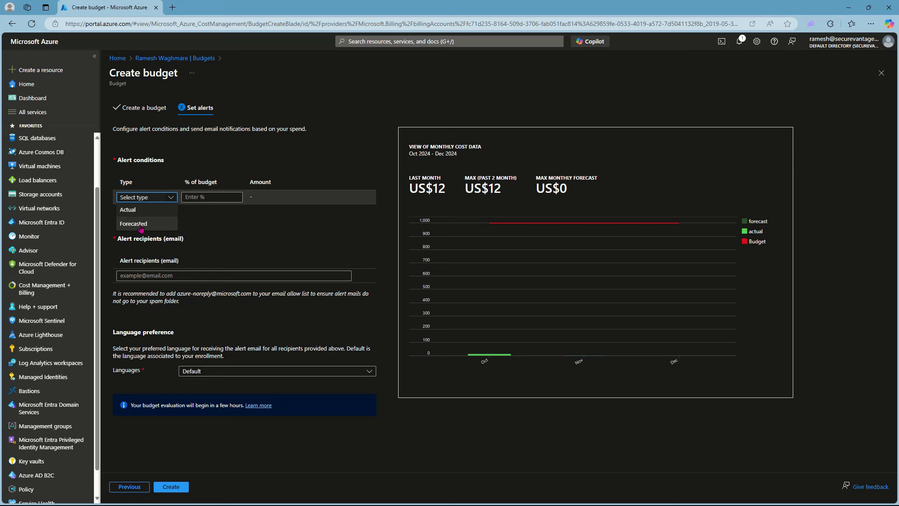
click(130, 209)
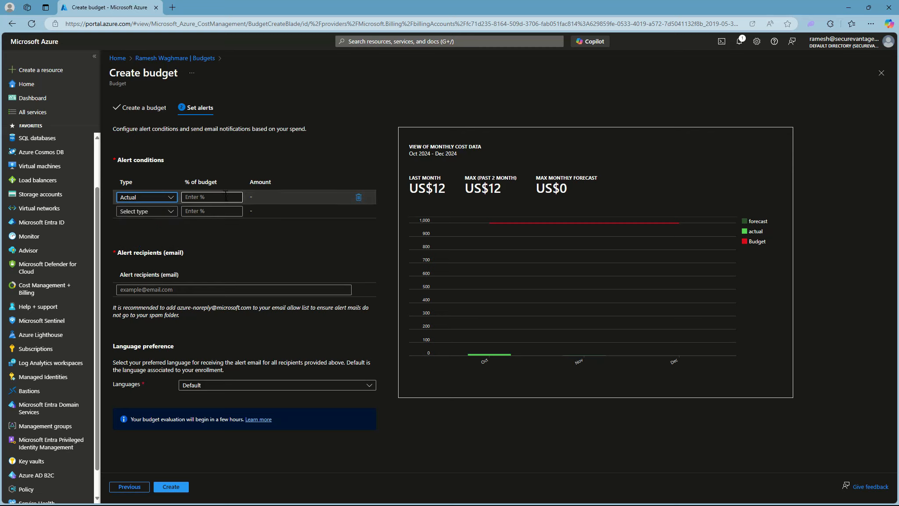
click(171, 198)
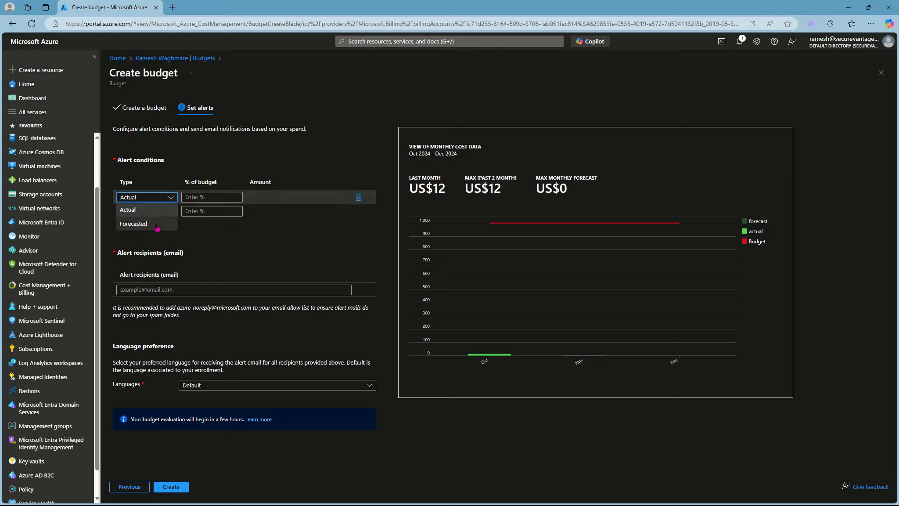
click(135, 224)
key(Tab)
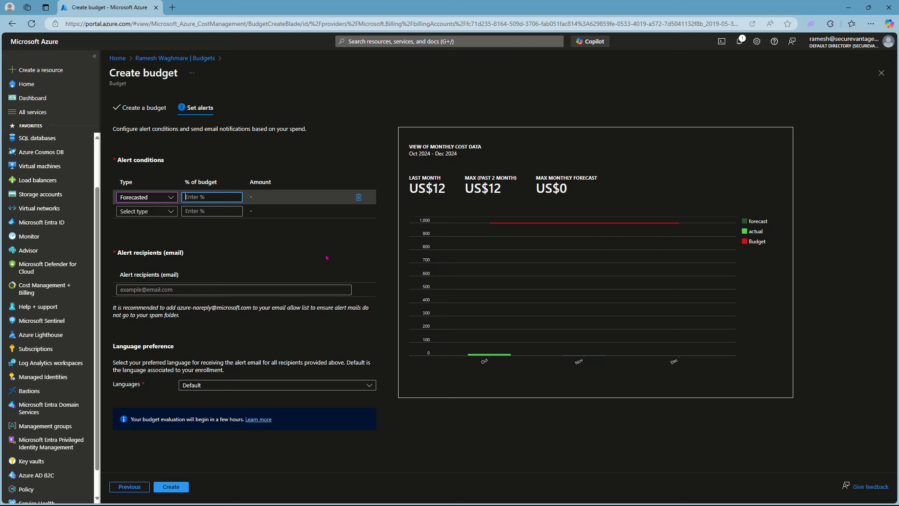
text(50)
click(147, 211)
click(131, 225)
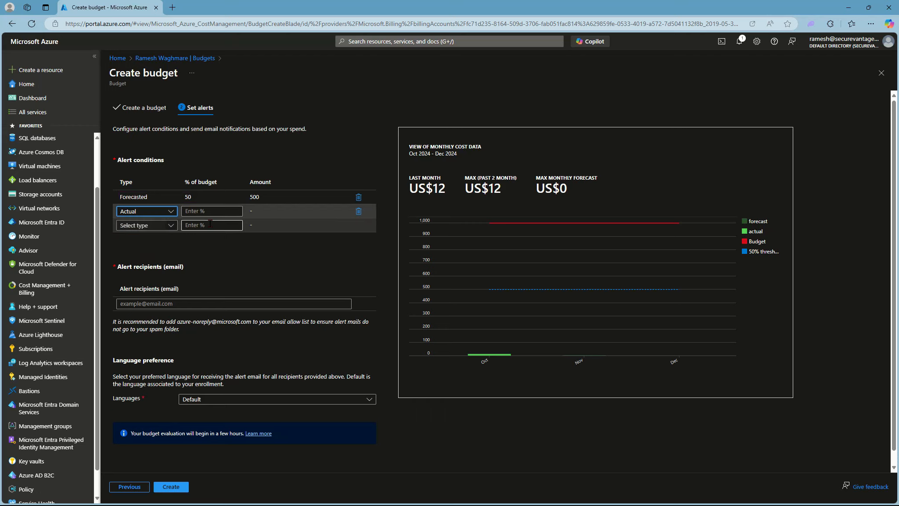
key(Tab)
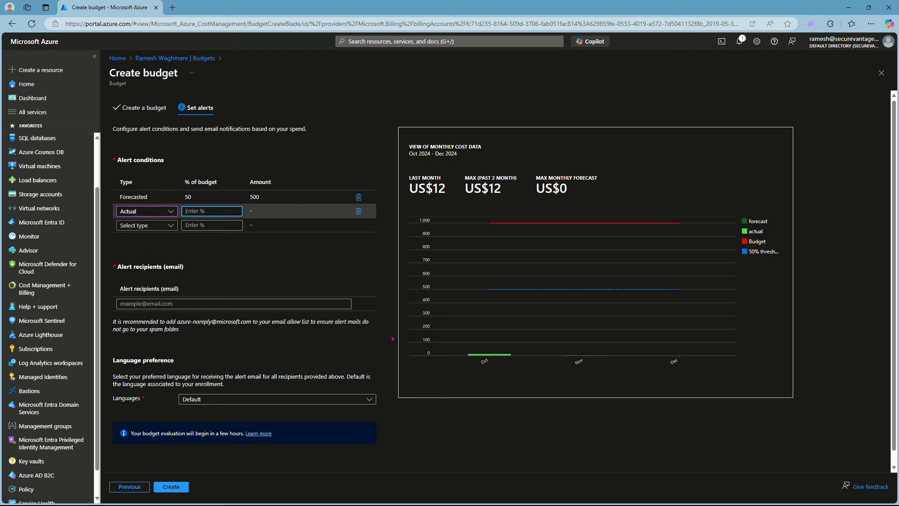
text(50)
click(299, 277)
Step: Enter the recipient's e-mail, choose English (United States) alerts, and create the budget
key(Tab)
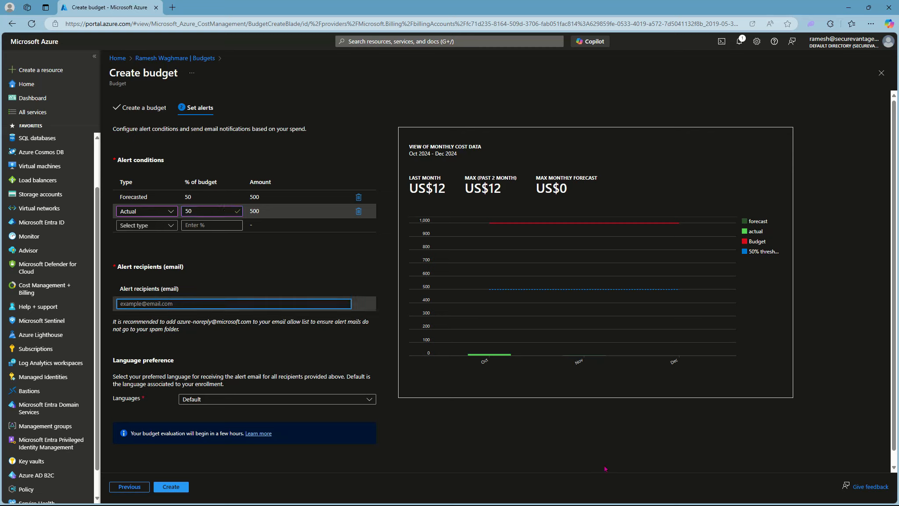
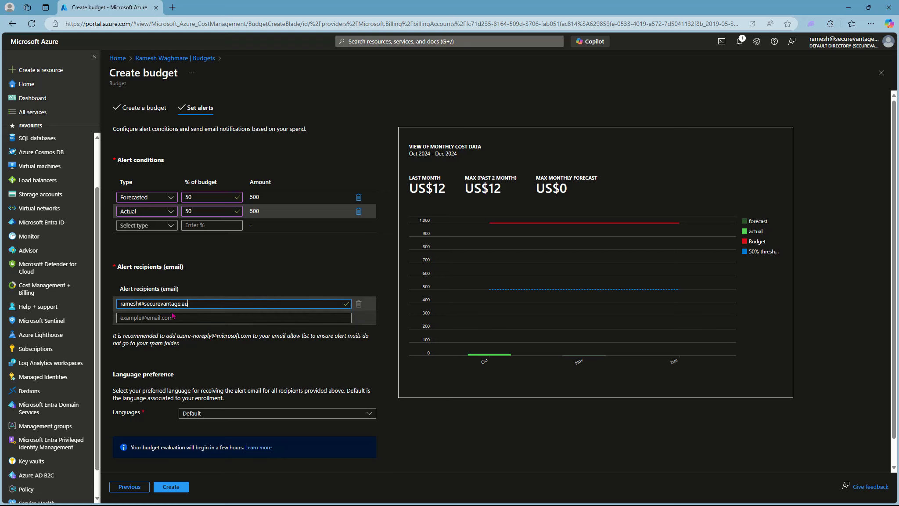
click(235, 413)
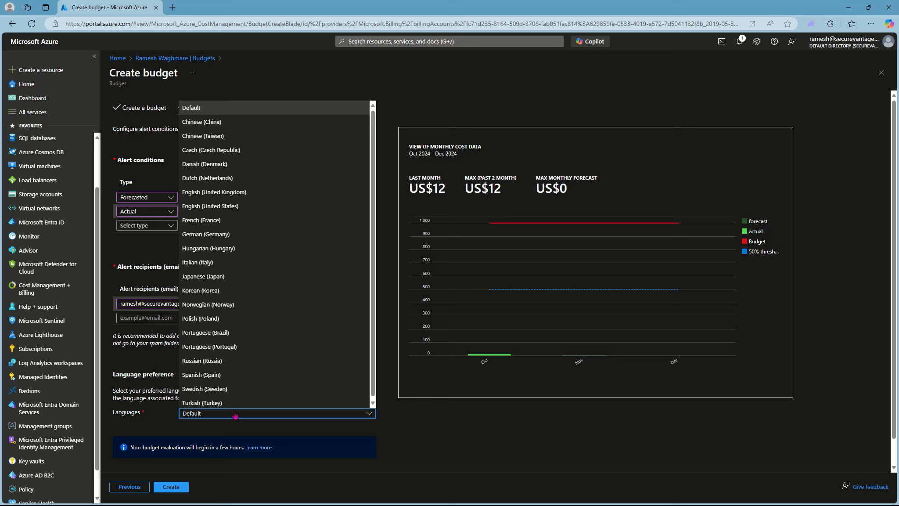
click(210, 206)
scroll(455, 451, down, 1)
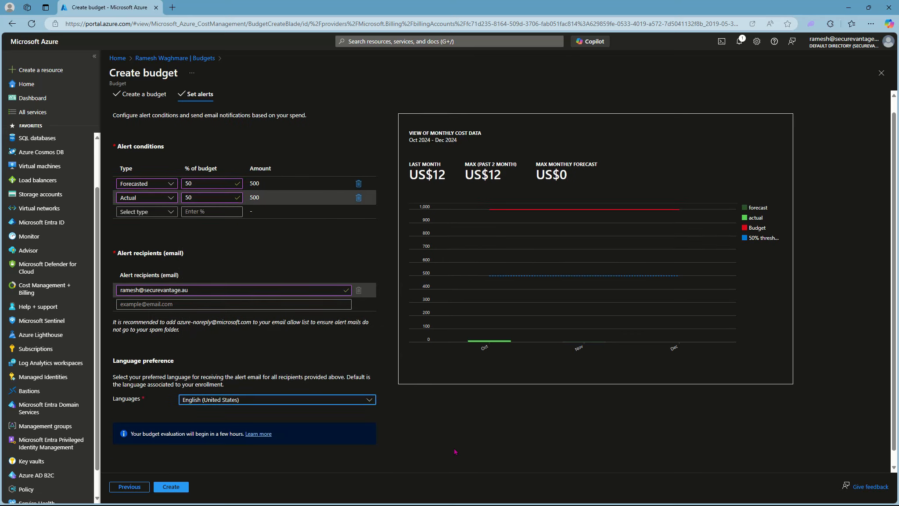
scroll(454, 451, down, 1)
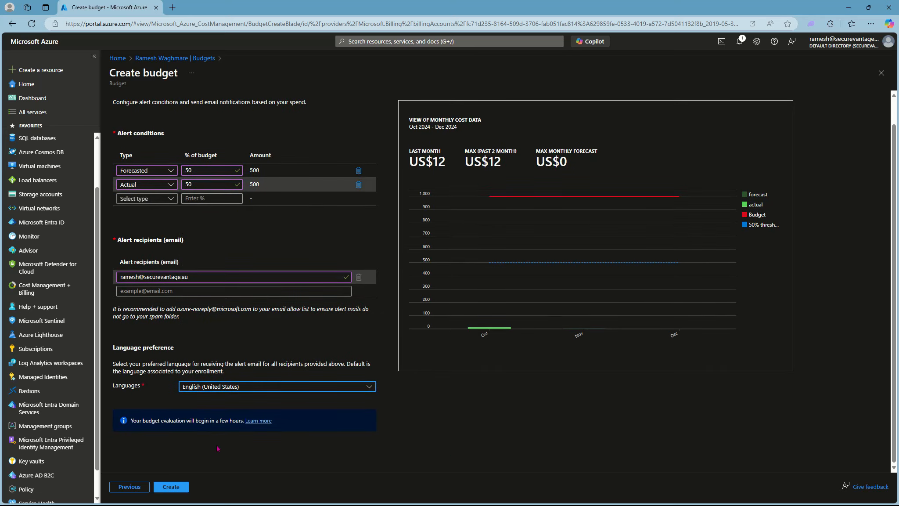
click(176, 488)
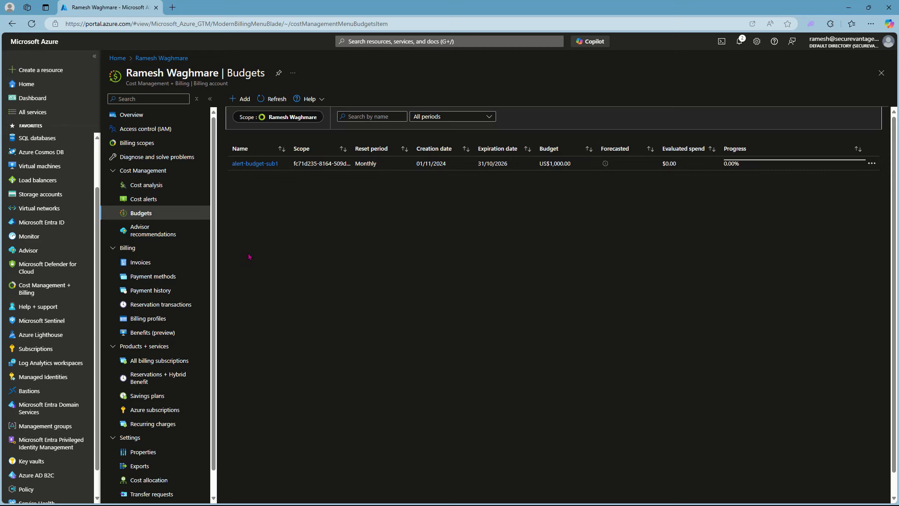
Step: Go from the billing account's Advisor recommendations to the Advisor Overview showing its category scores
click(154, 237)
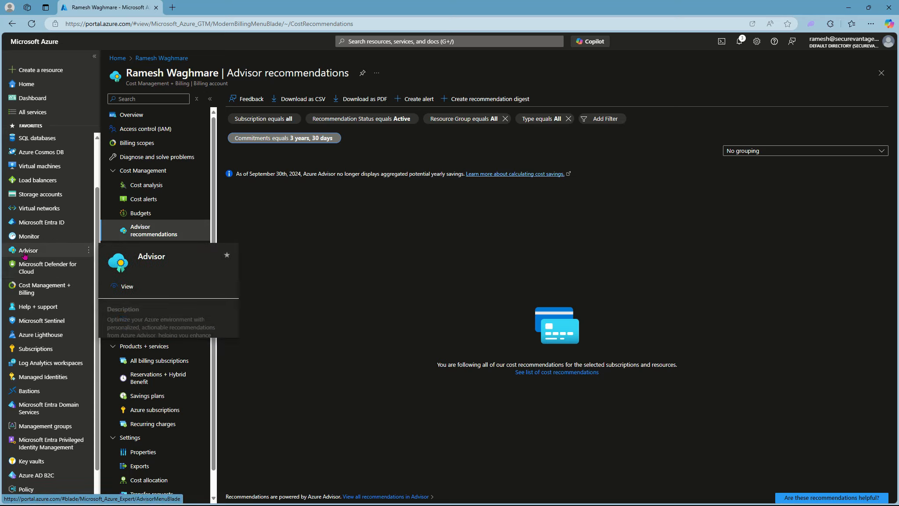
mouse_move(27, 253)
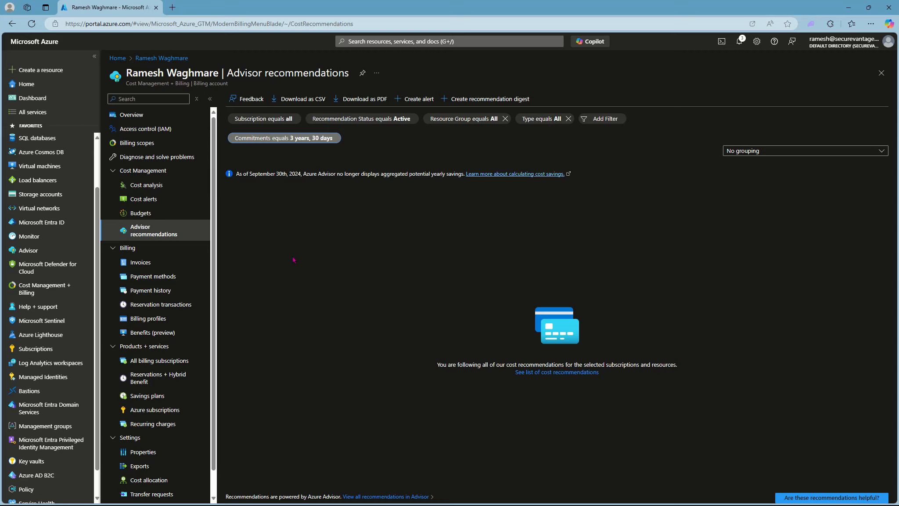
click(28, 251)
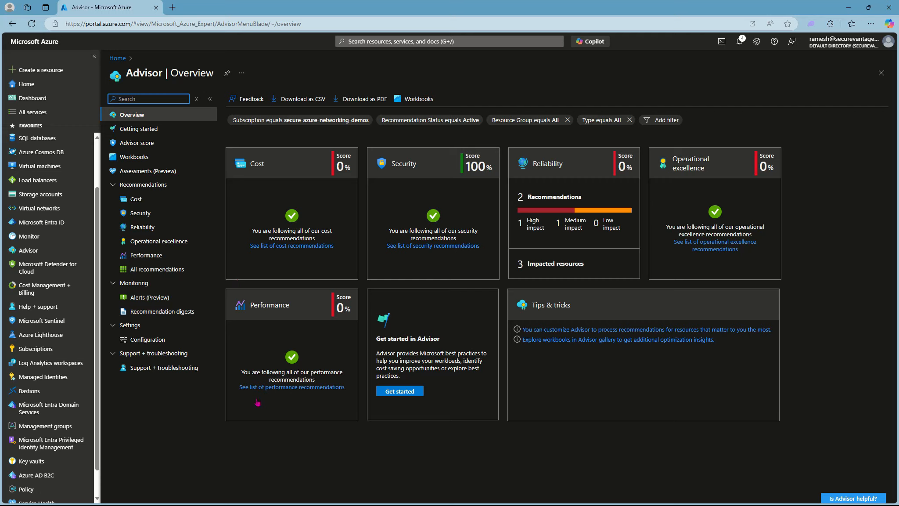
Step: Return to the Cost Management + Billing overview showing A$0.00 due and A$19.62 invoiced
click(170, 269)
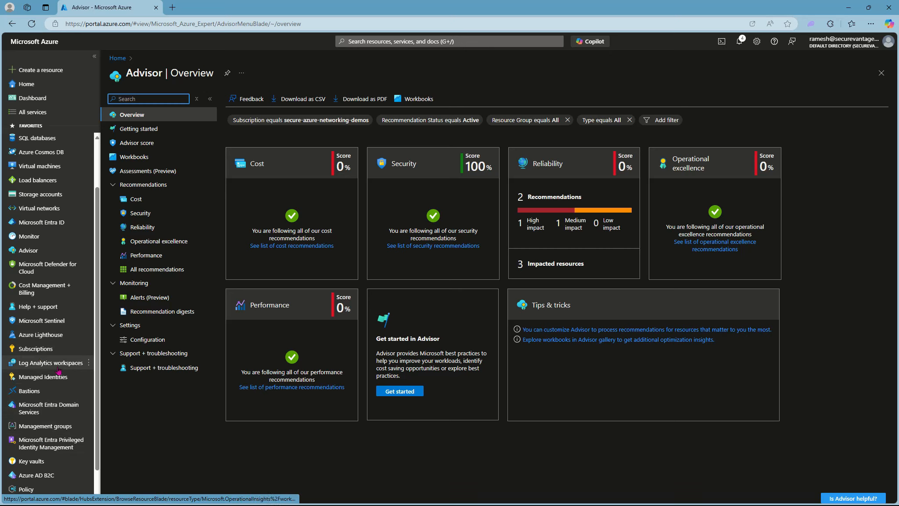
click(38, 289)
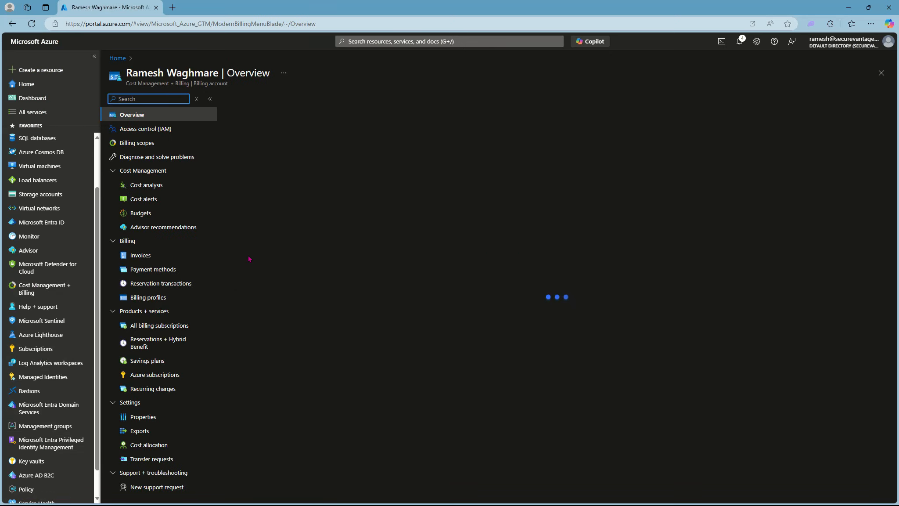
Step: From Advisor recommendations, start a new Advisor alert prefilled with the Cost category
click(153, 234)
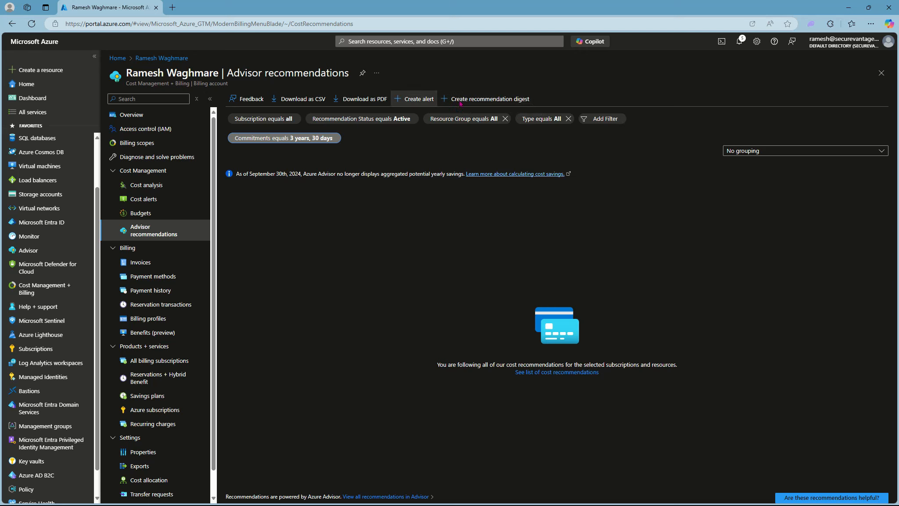
click(409, 99)
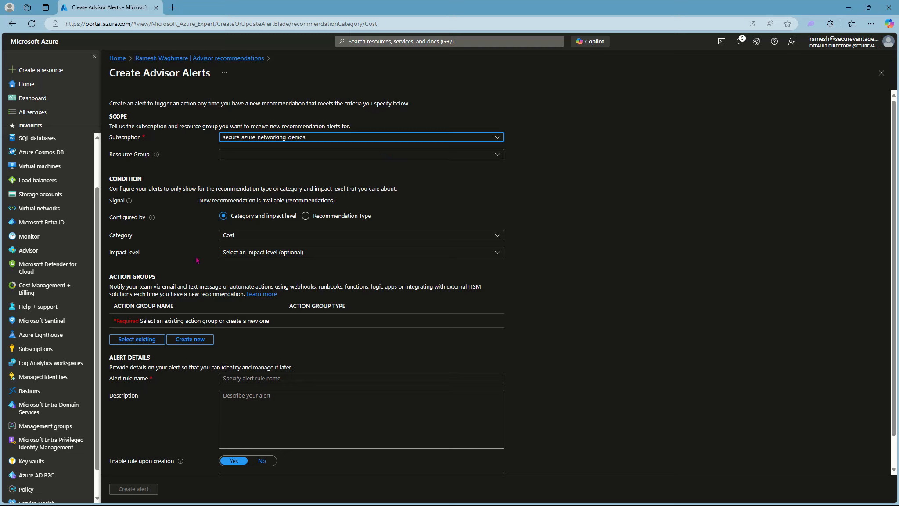
Step: Set the alert to Cost category with High impact, then switch to configuring by Recommendation Type
click(237, 237)
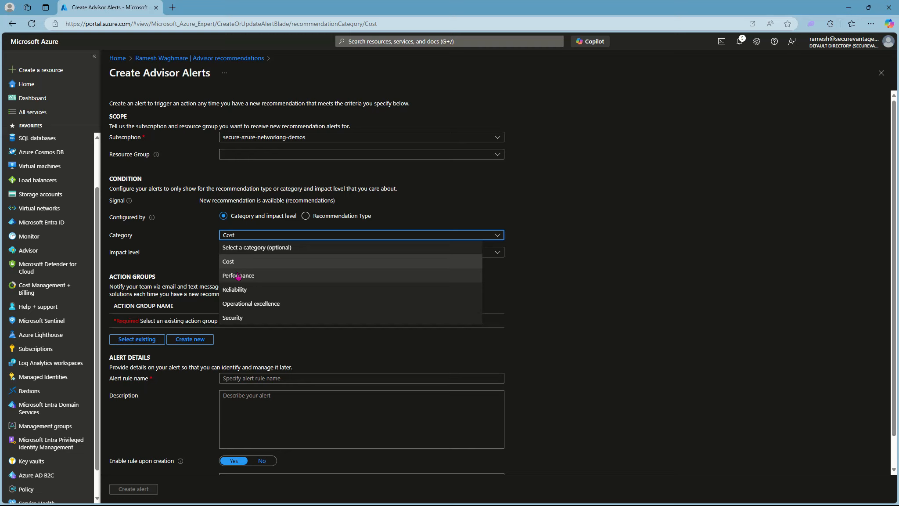
click(234, 262)
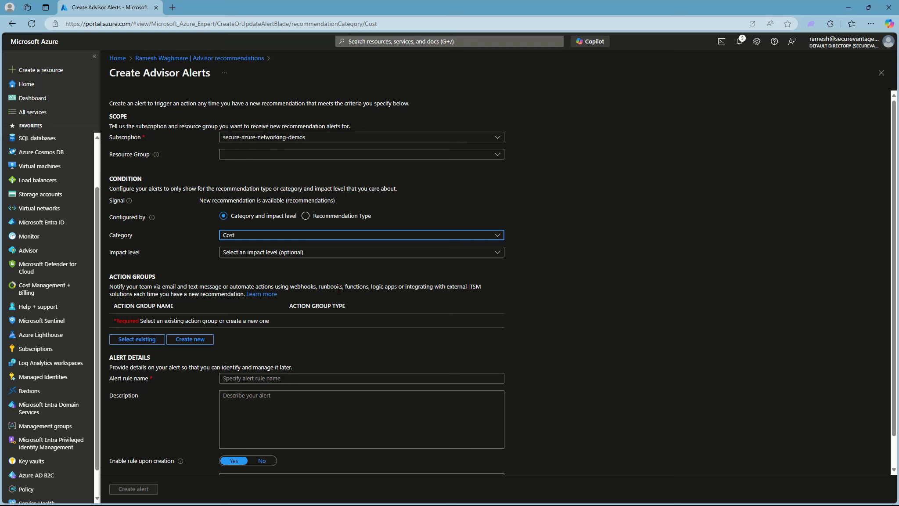
click(302, 252)
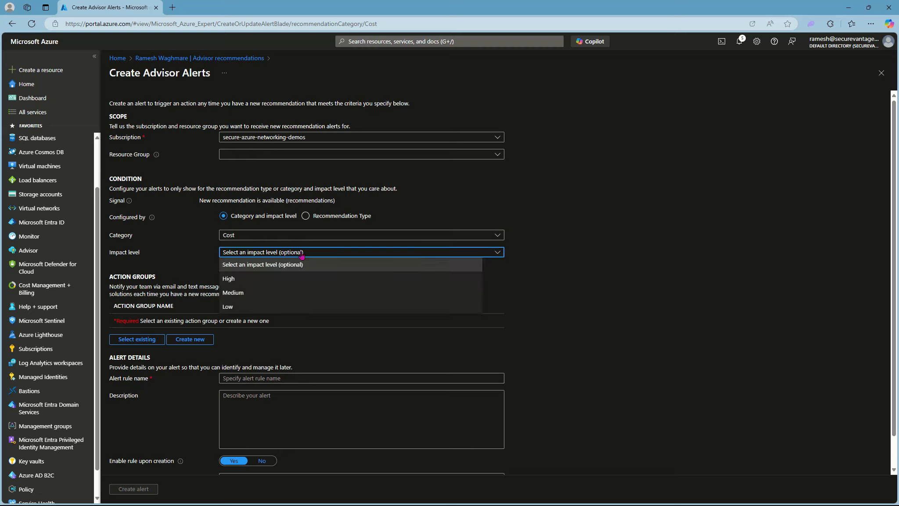
click(238, 280)
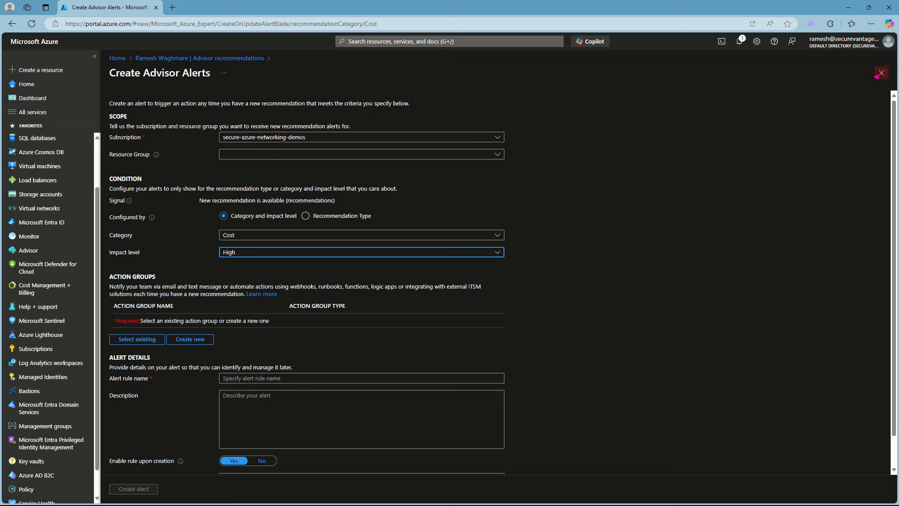
click(259, 236)
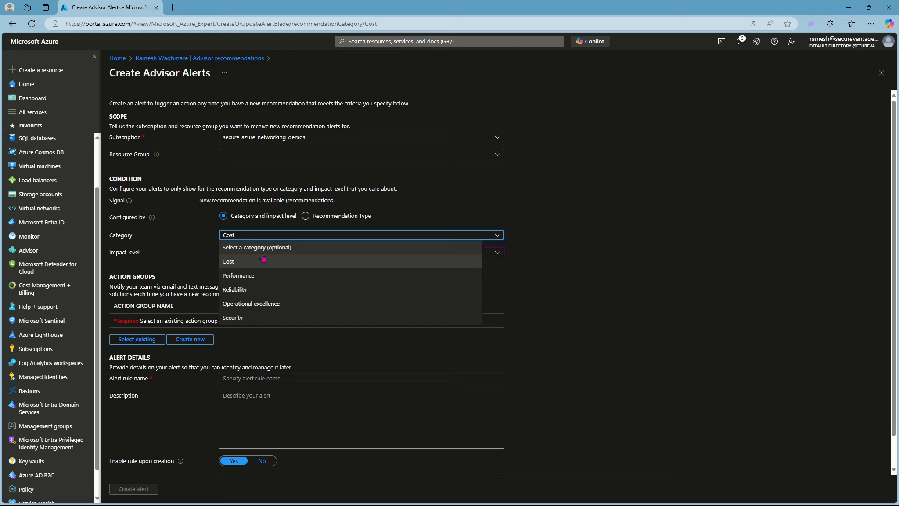
click(304, 216)
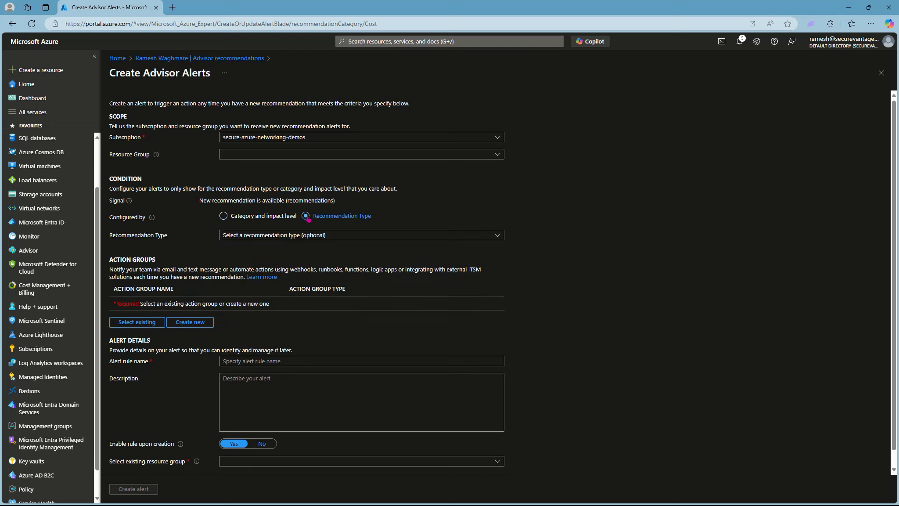
Step: Browse the recommendation type list without choosing one, then discard the Create Advisor Alerts form
click(333, 235)
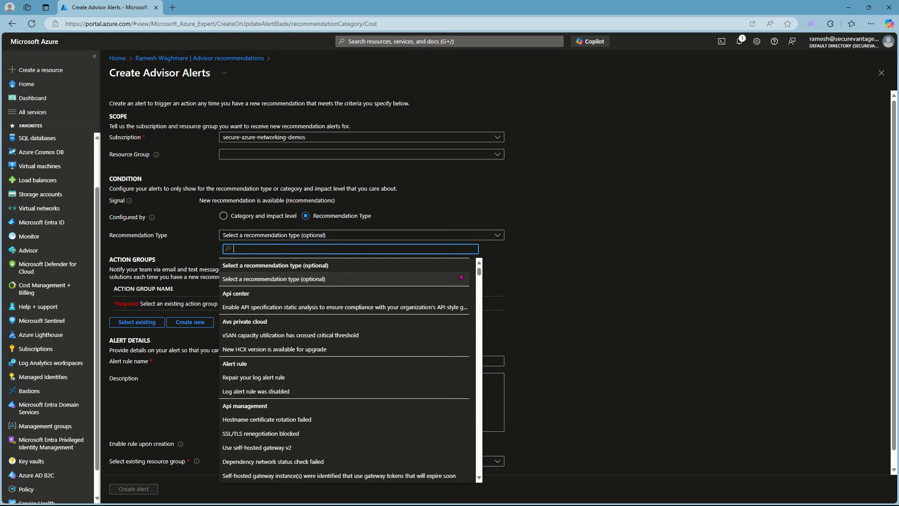
scroll(428, 321, down, 5)
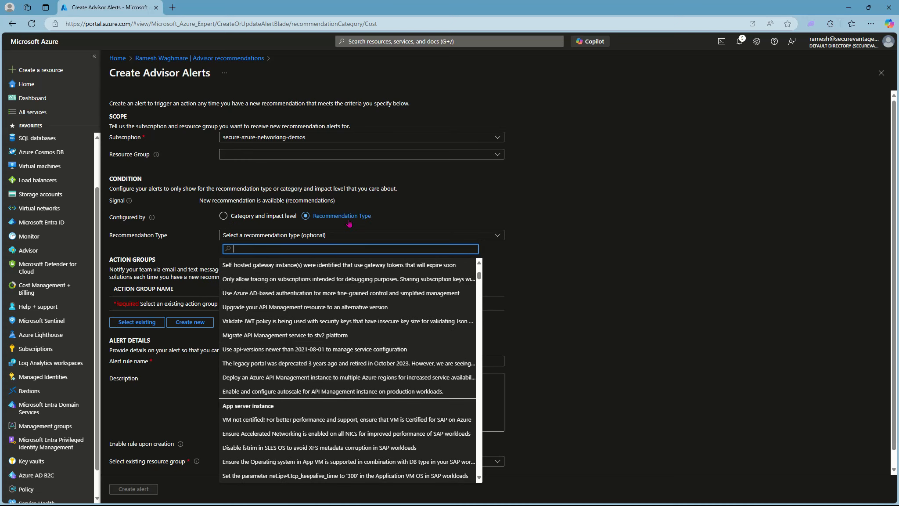
click(205, 241)
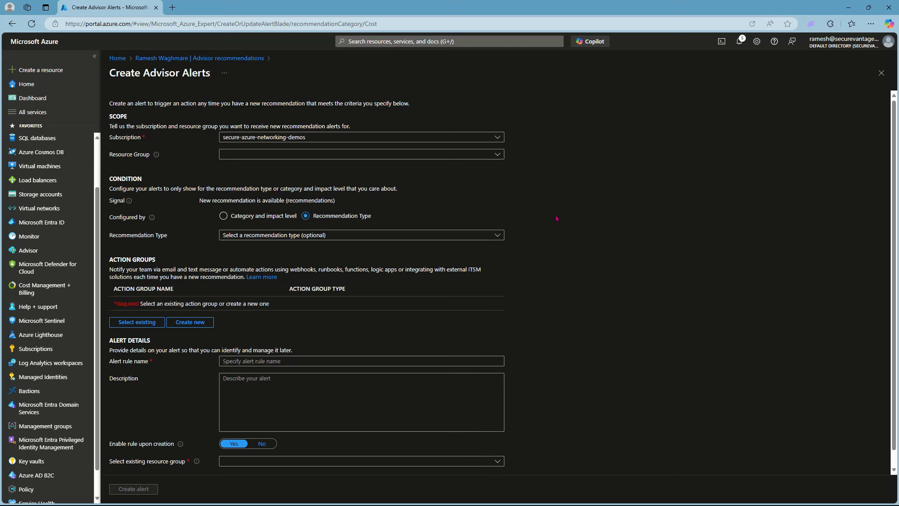
click(882, 75)
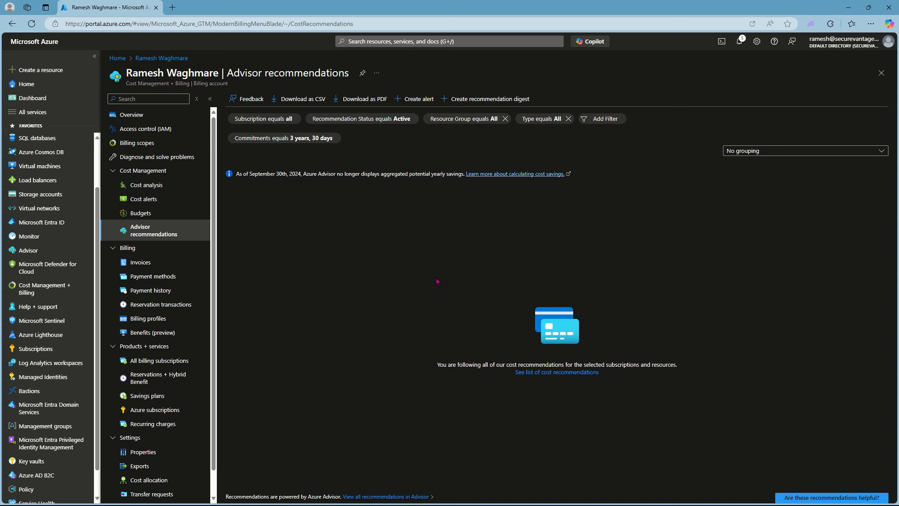
Step: Fill in a recommendation digest with Weekly frequency, Cost category and English, then discard it
click(456, 98)
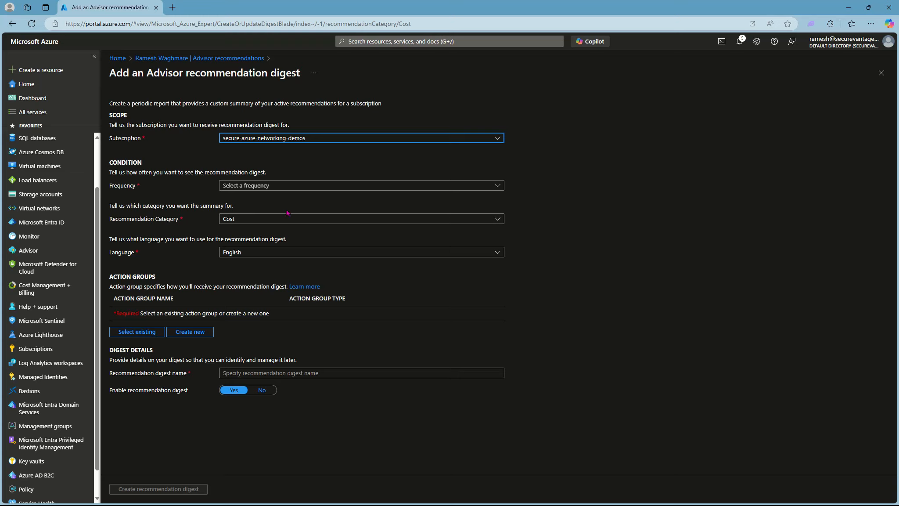
click(239, 186)
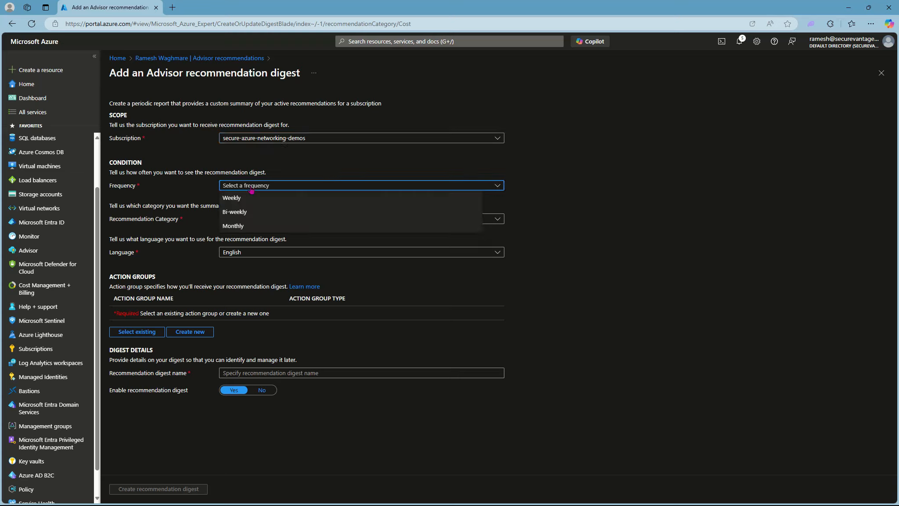
click(247, 200)
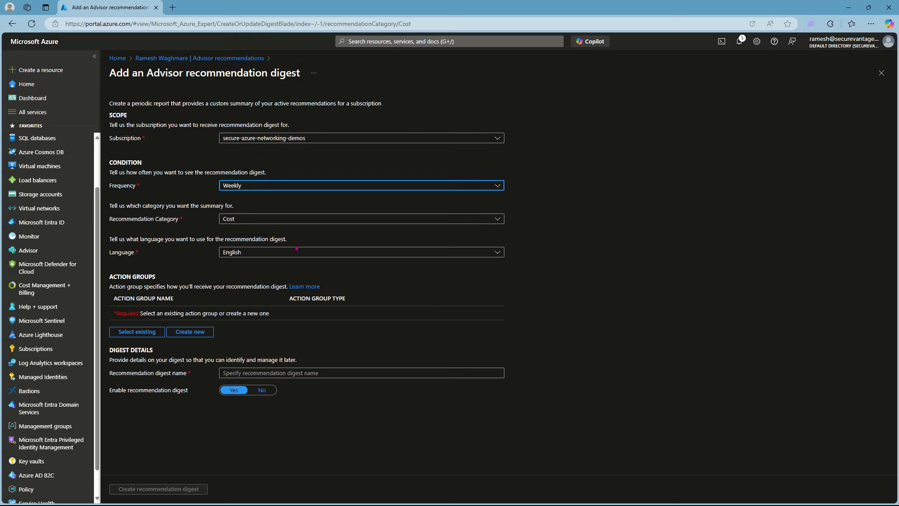
click(247, 220)
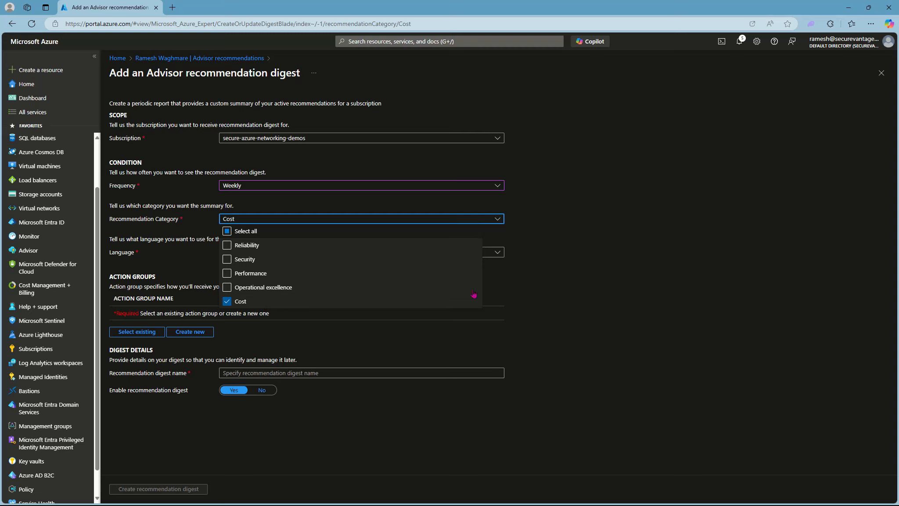
click(652, 292)
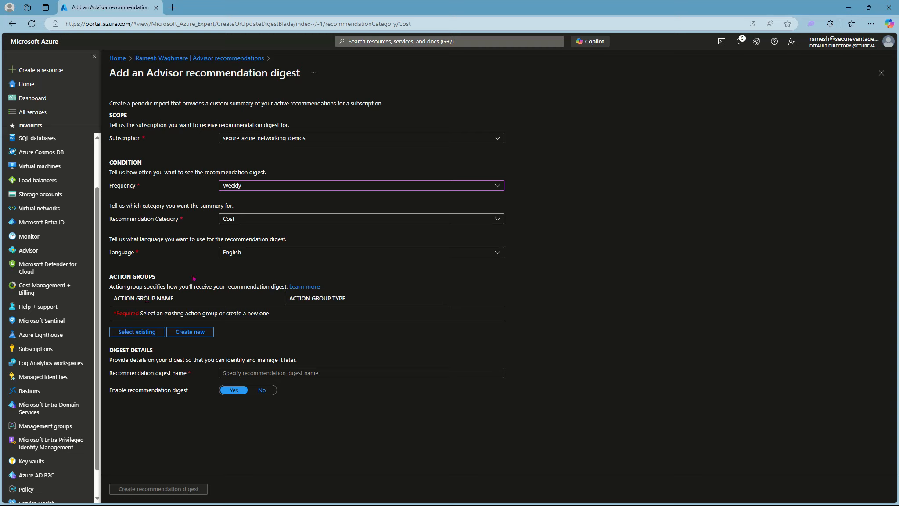
click(259, 254)
click(259, 258)
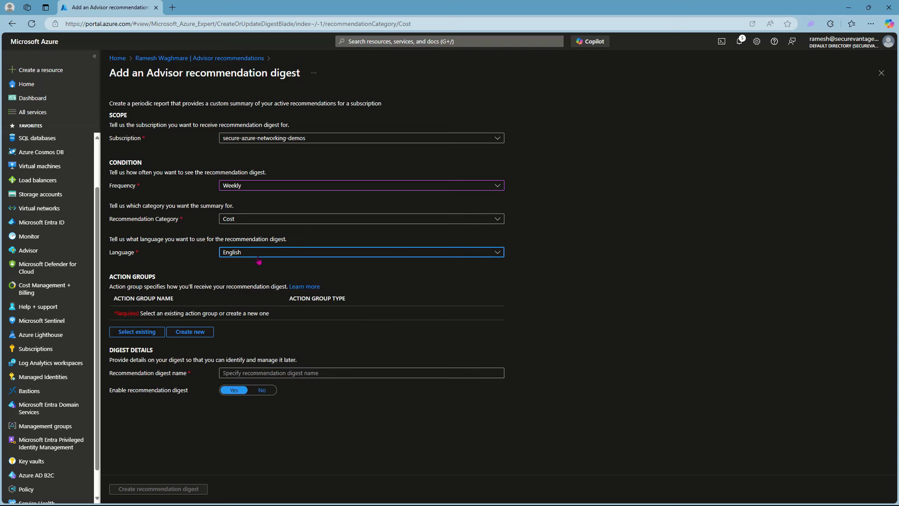
click(259, 258)
click(264, 259)
click(882, 73)
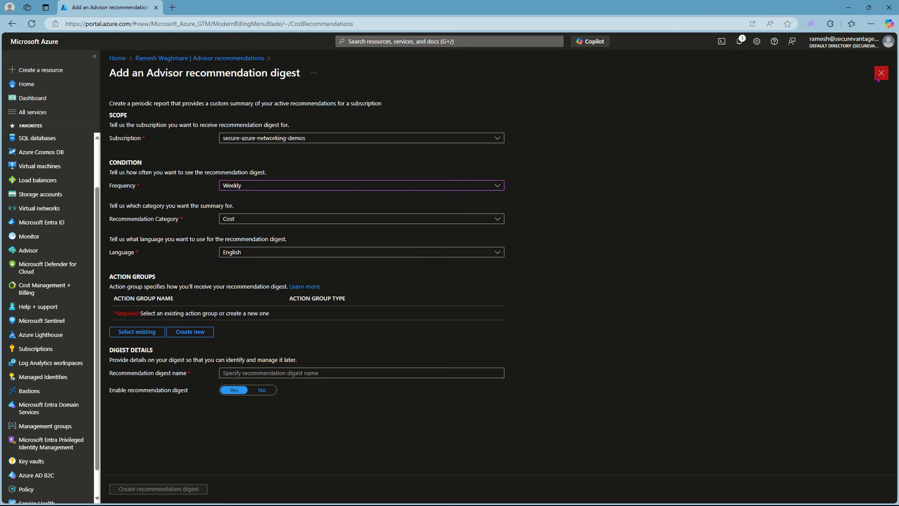